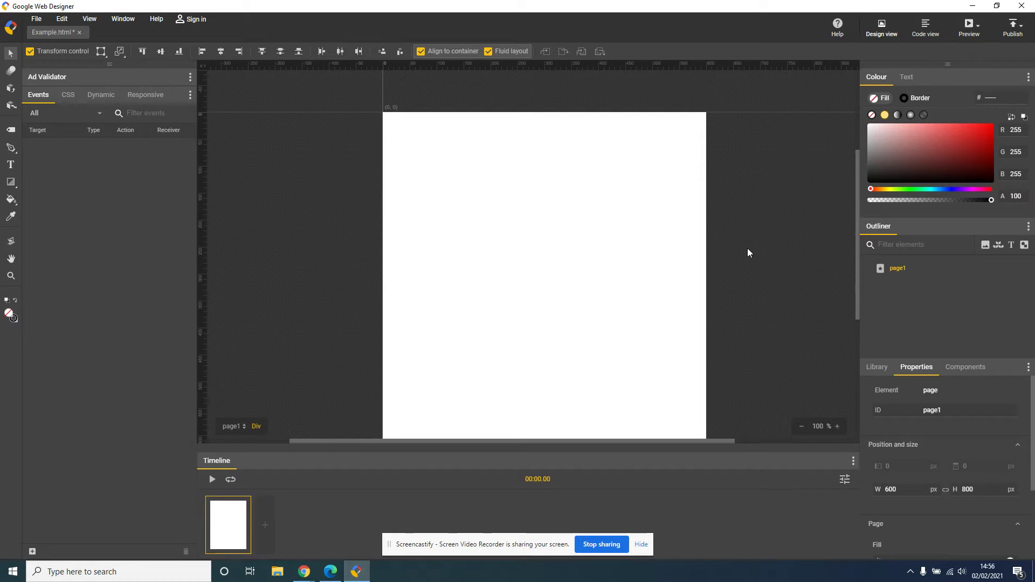
scroll(986, 401, "down", 2)
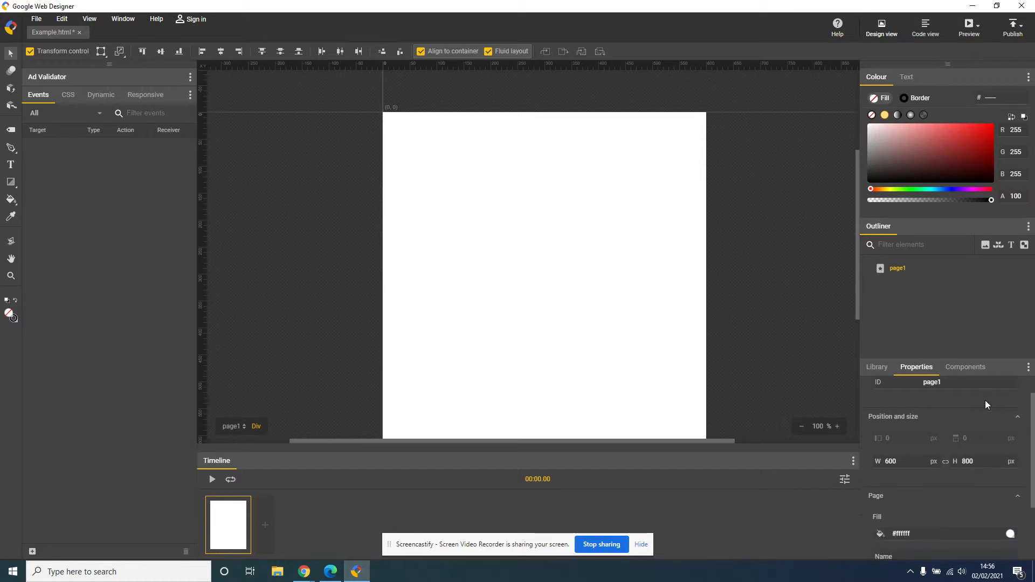
Show the empty asset library for the blank Example.html page.
left_click(879, 368)
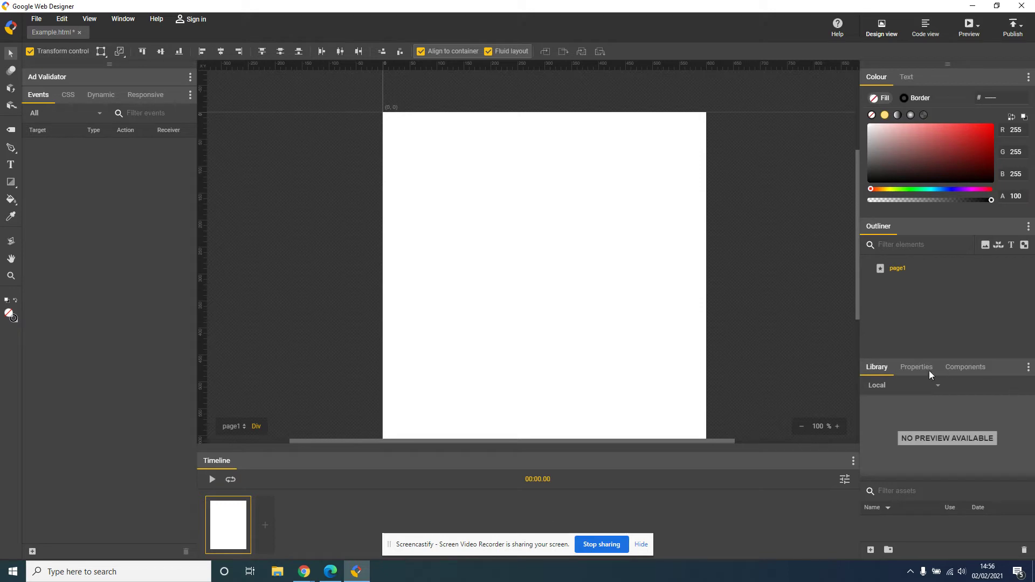
left_click(913, 368)
left_click(881, 370)
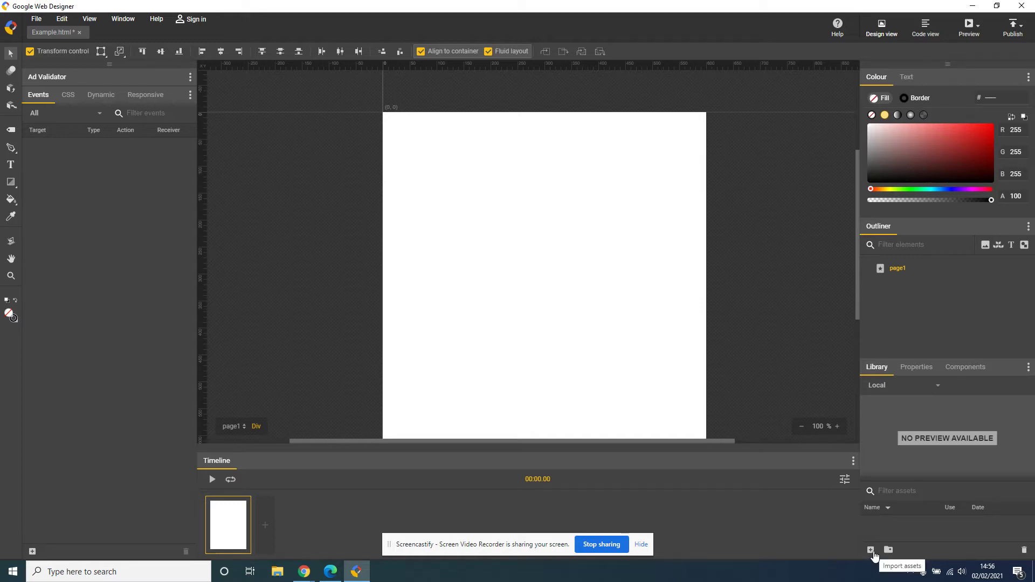
Import Web banner plus the star, ring, mesh and bus topology pictures from Pictures.
left_click(872, 551)
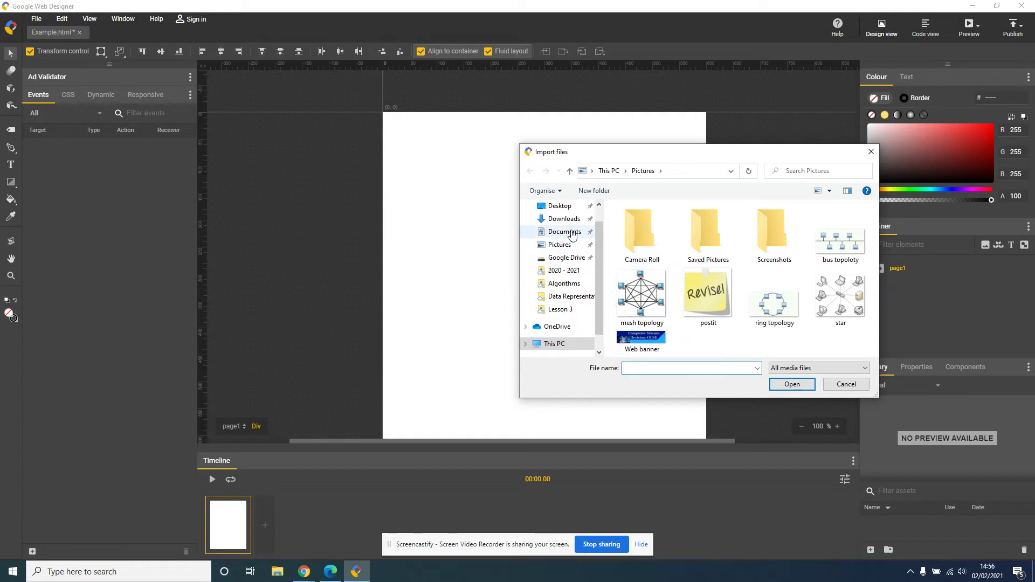
left_click(559, 245)
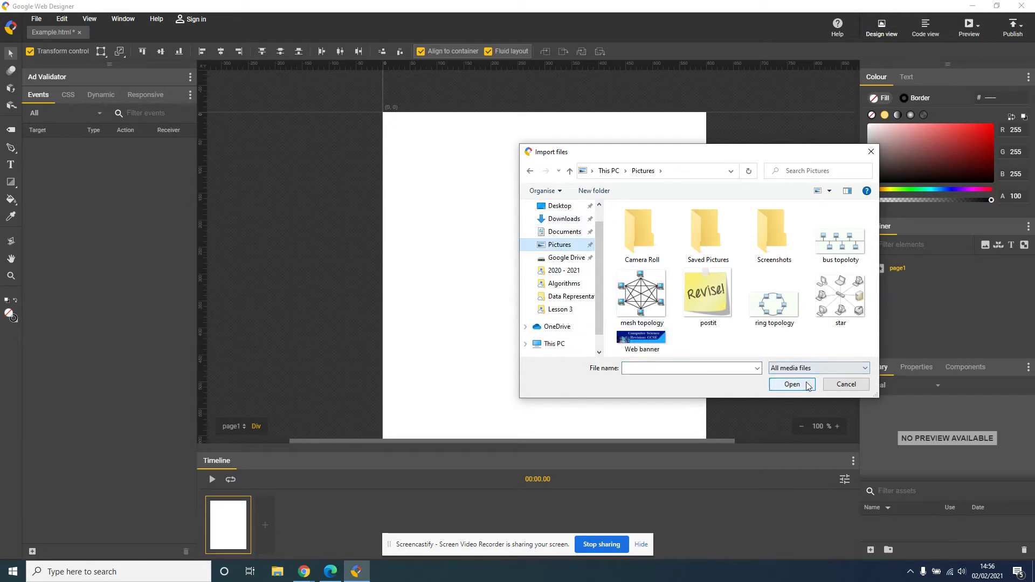
left_click(648, 338)
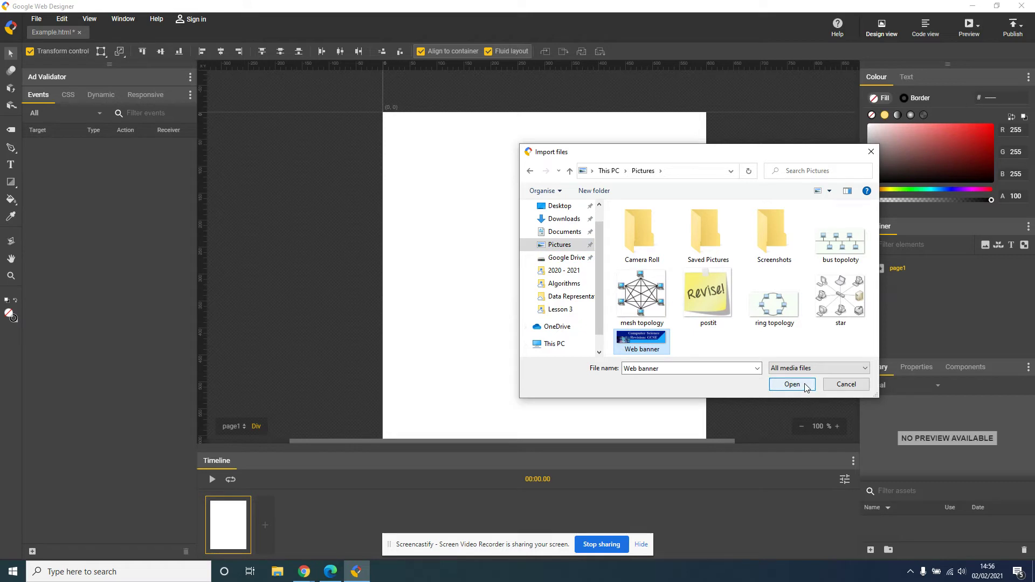
left_click(644, 300)
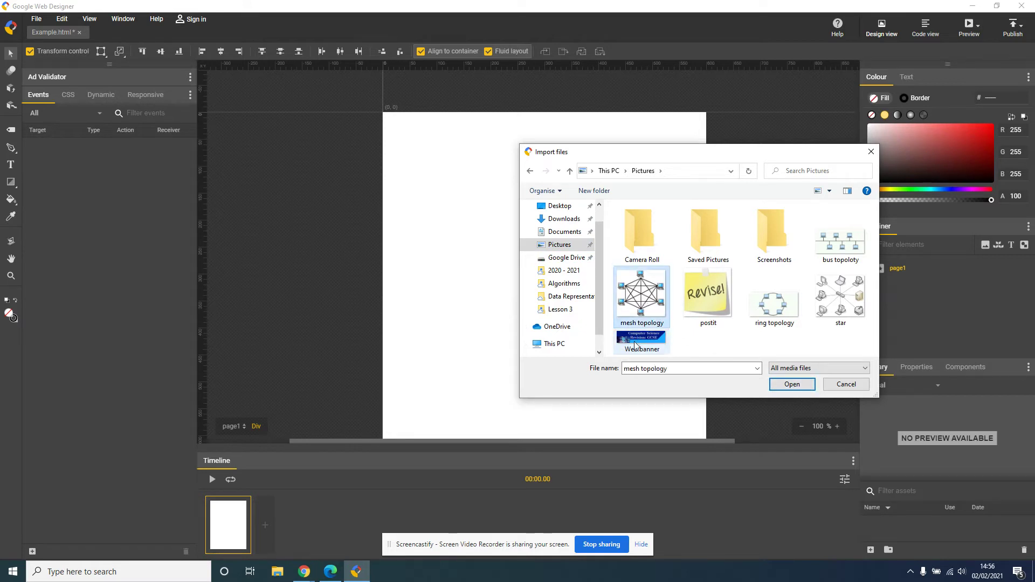
left_click(634, 342)
left_click(642, 299, "ctrl")
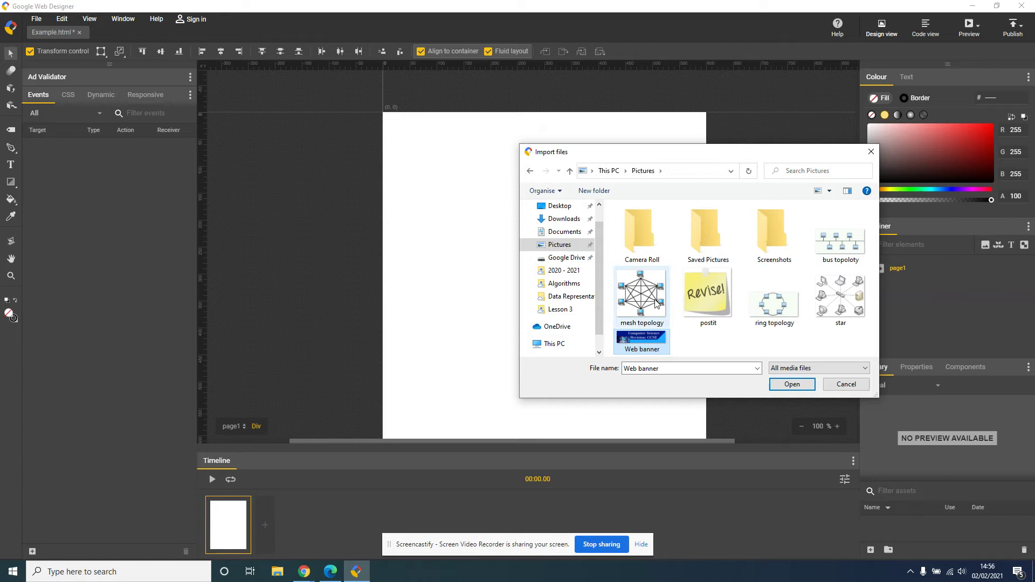
left_click(775, 304, "ctrl")
left_click(842, 299, "ctrl")
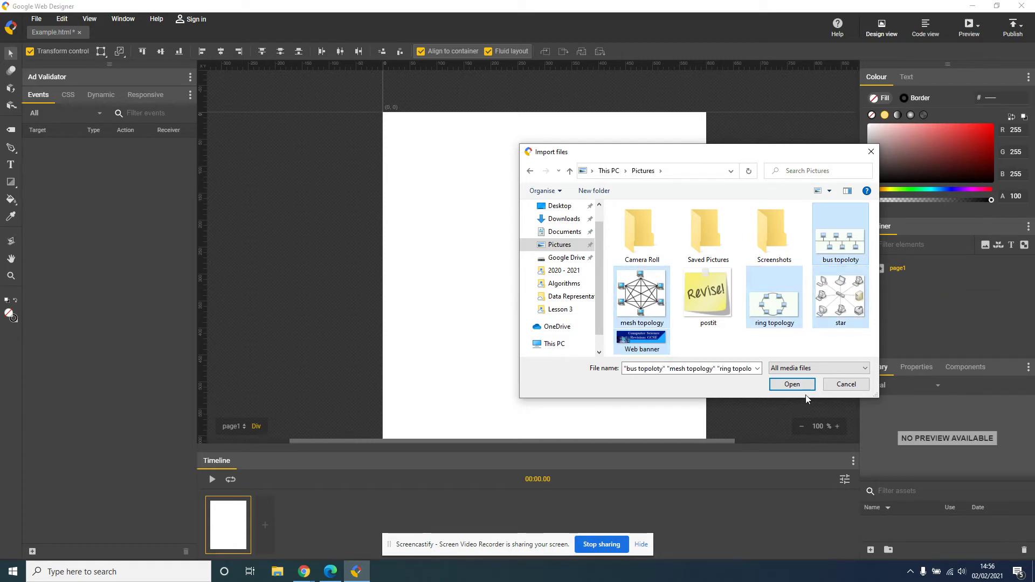
left_click(792, 384)
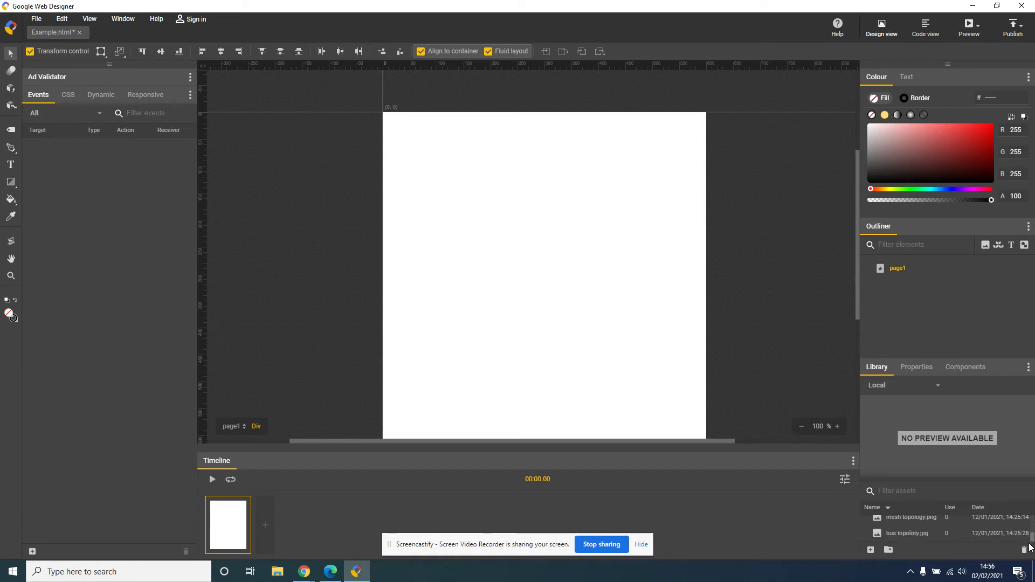
Drag Web banner.JPG from the Library onto the top of the page.
left_click(912, 523)
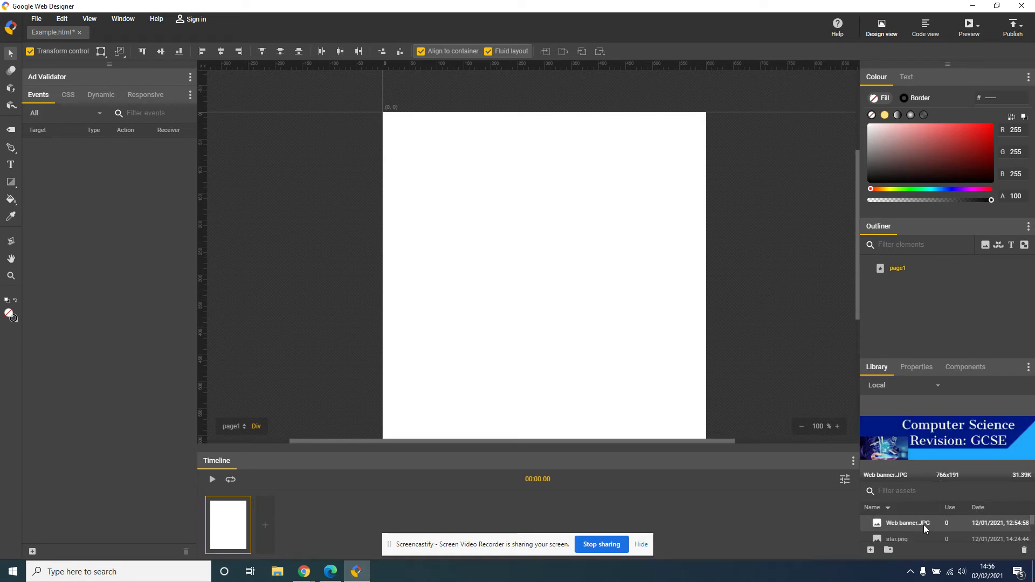
left_click_drag(923, 524, 513, 180)
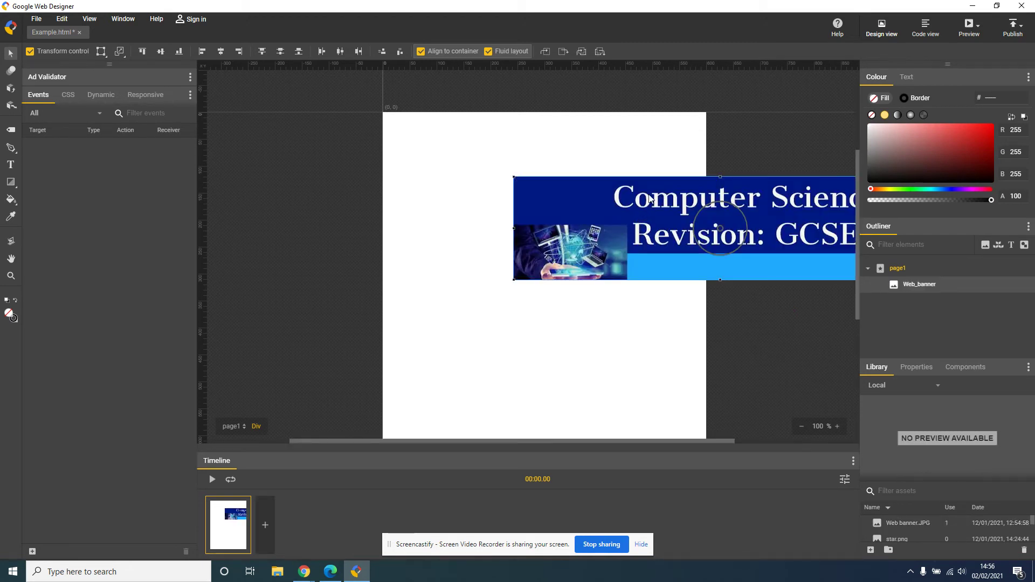
mouse_move(649, 196)
left_mouse_down()
mouse_move(571, 154)
mouse_move(475, 137)
left_mouse_up()
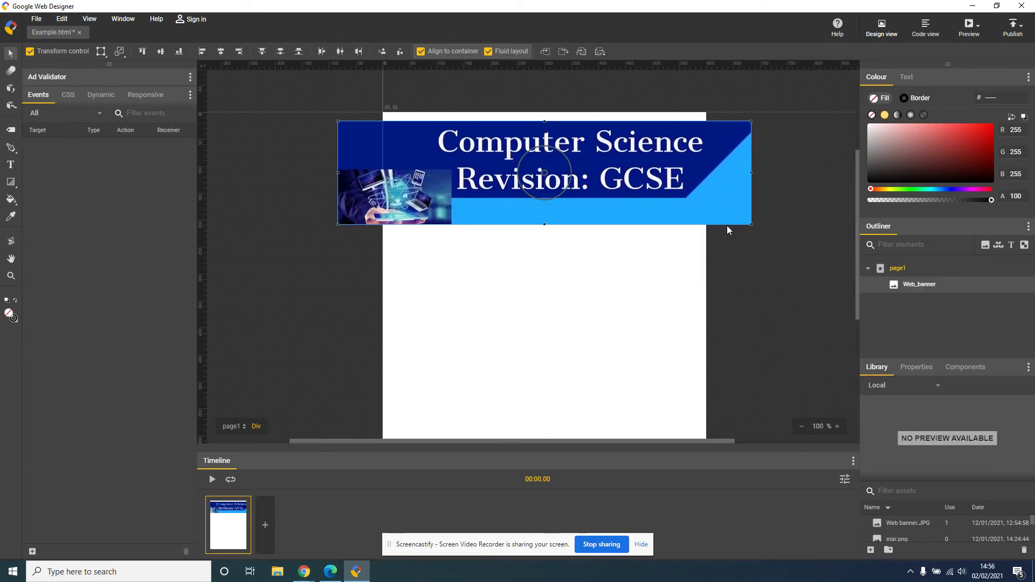
Resize the banner to span the page's 600px width and reduce its height slightly.
mouse_move(752, 224)
left_mouse_down()
mouse_move(642, 184)
mouse_move(707, 150)
left_mouse_up()
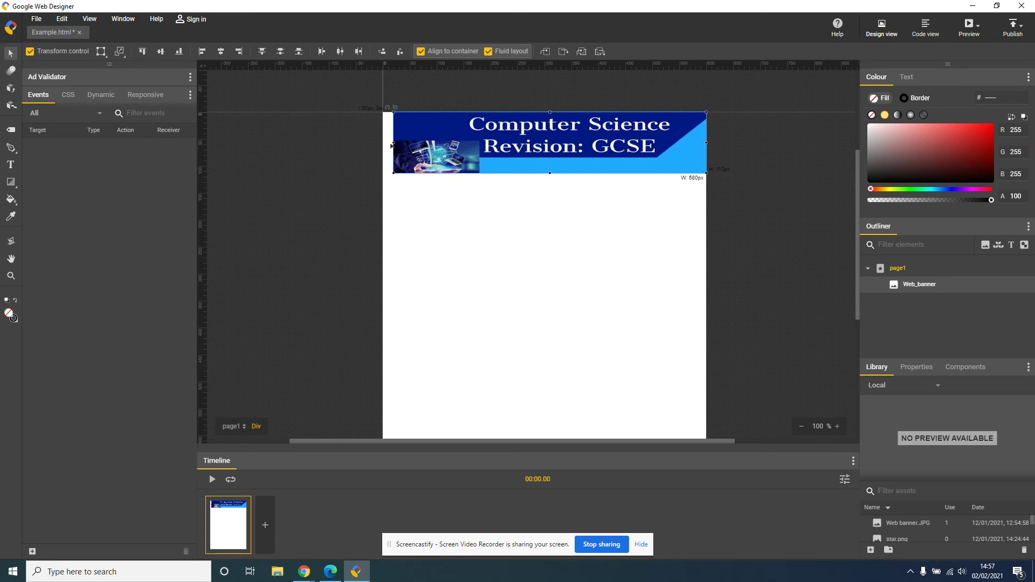
left_click_drag(397, 142, 386, 145)
left_click_drag(544, 173, 545, 165)
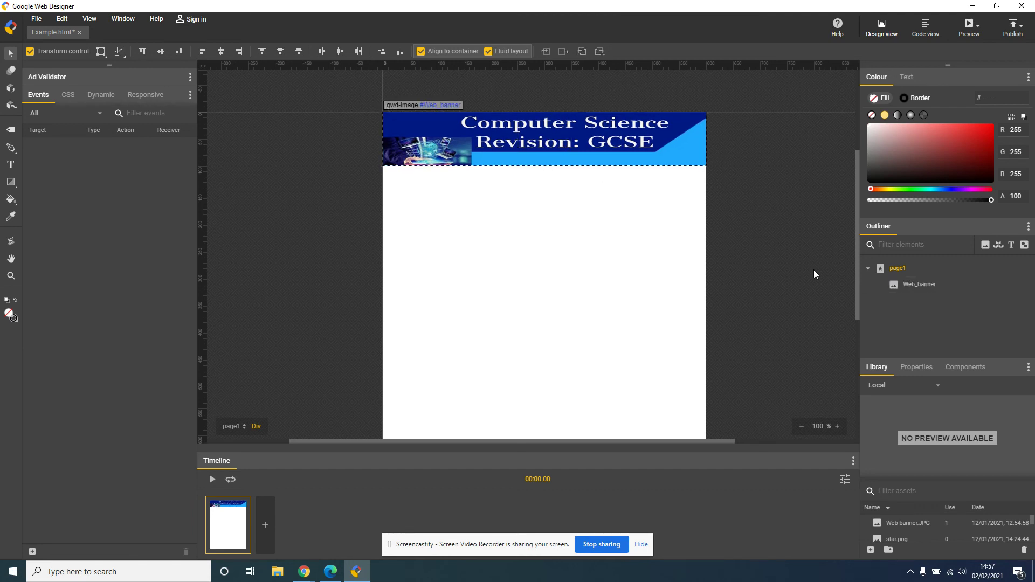
scroll(814, 269, "down", 1)
scroll(814, 269, "up", 1)
scroll(771, 272, "down", 1)
scroll(771, 270, "up", 1)
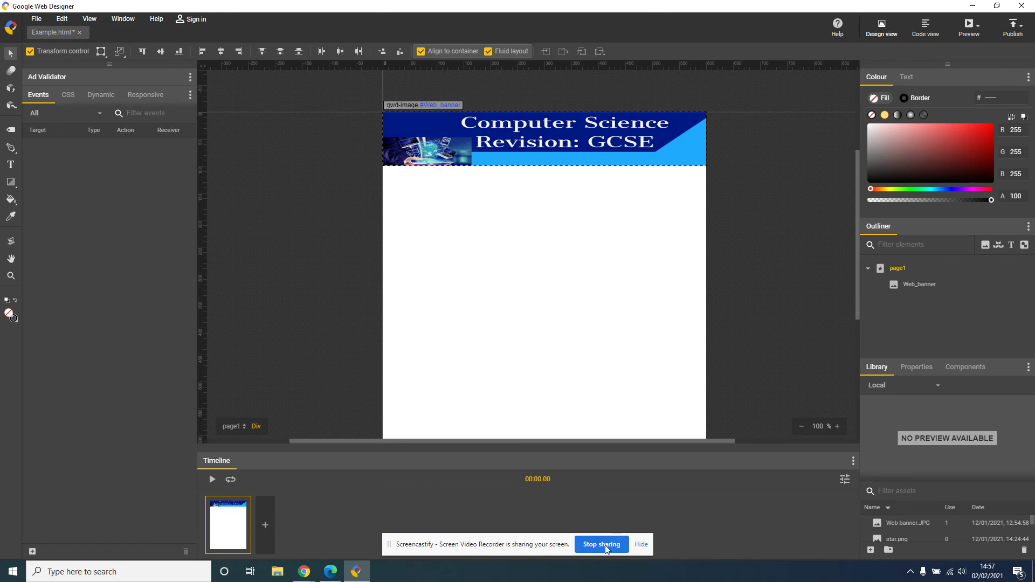